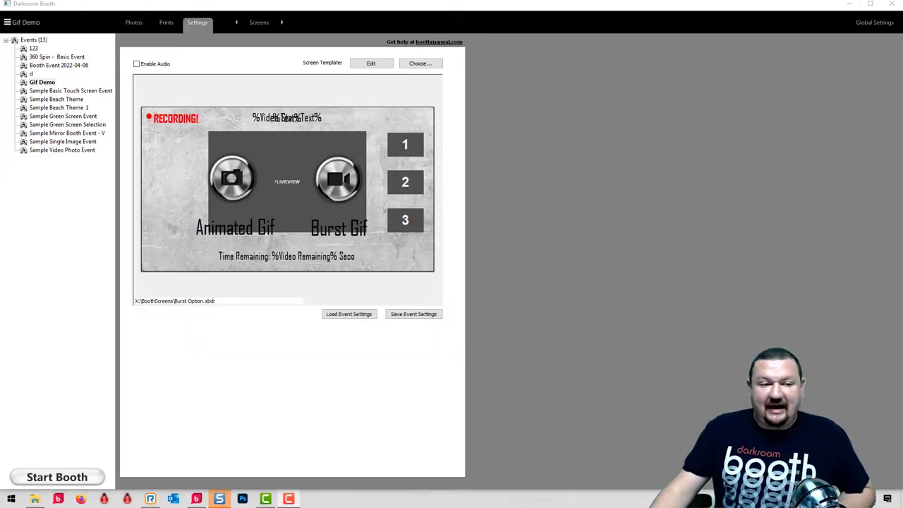
Go to the Gif Demo Output settings and open the Copy Originals 1 options.
left_click(258, 22)
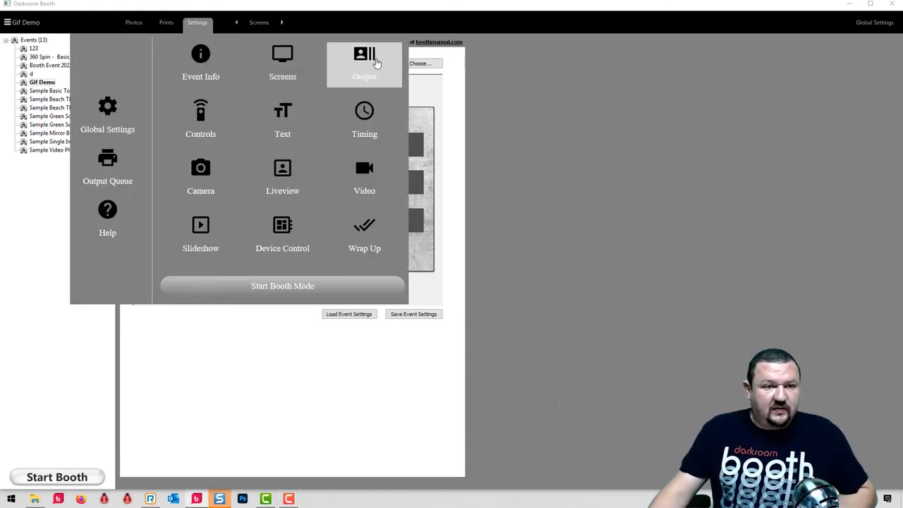
left_click(373, 60)
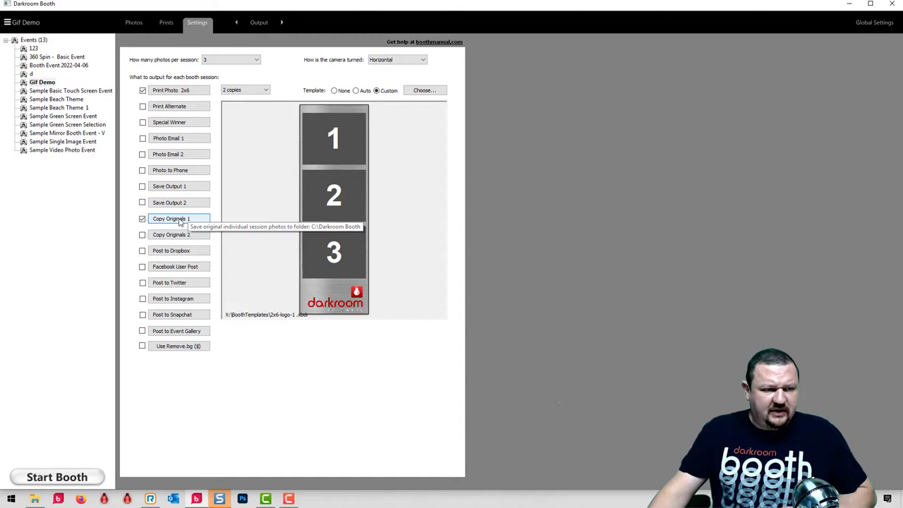
left_click(181, 222)
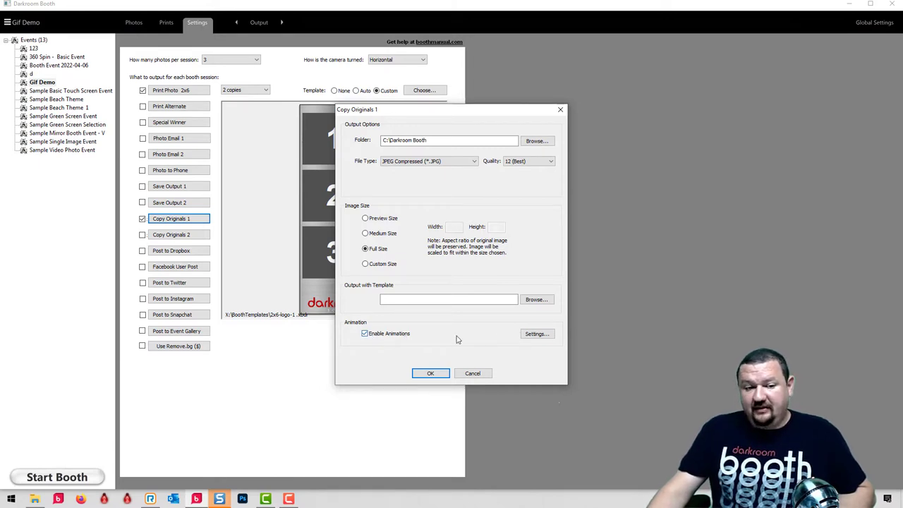
Review the copied-originals animation settings, then confirm both Animation and Copy Originals 1 dialogs.
left_click(540, 336)
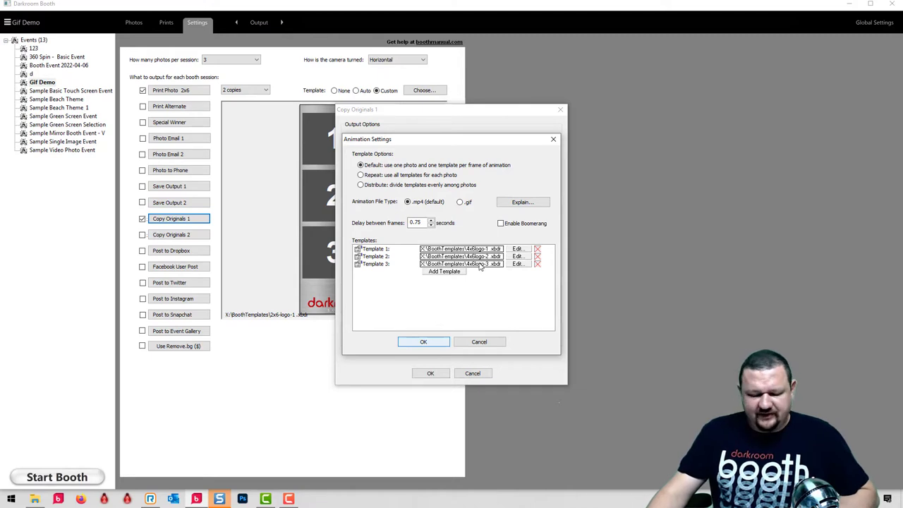
left_click(431, 343)
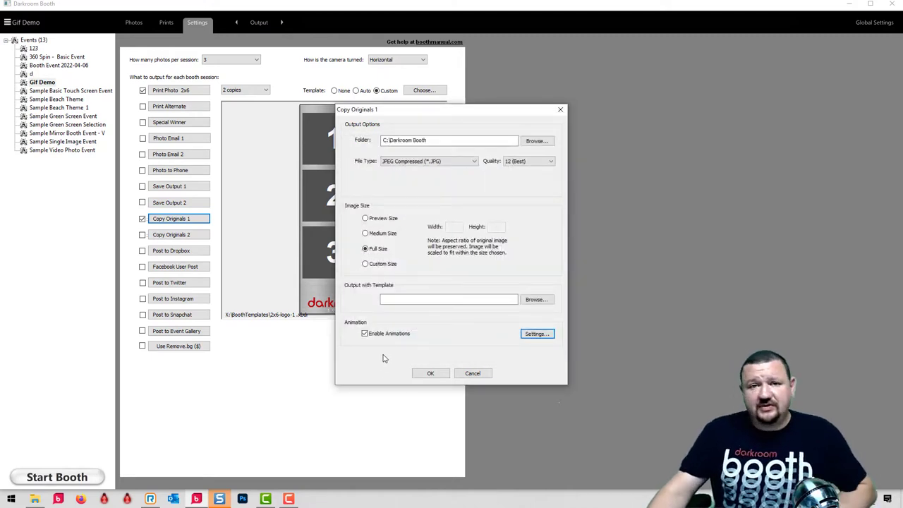
left_click(431, 373)
Run a test Animated Gif session in the booth and dismiss the re-do prompt.
left_click(235, 60)
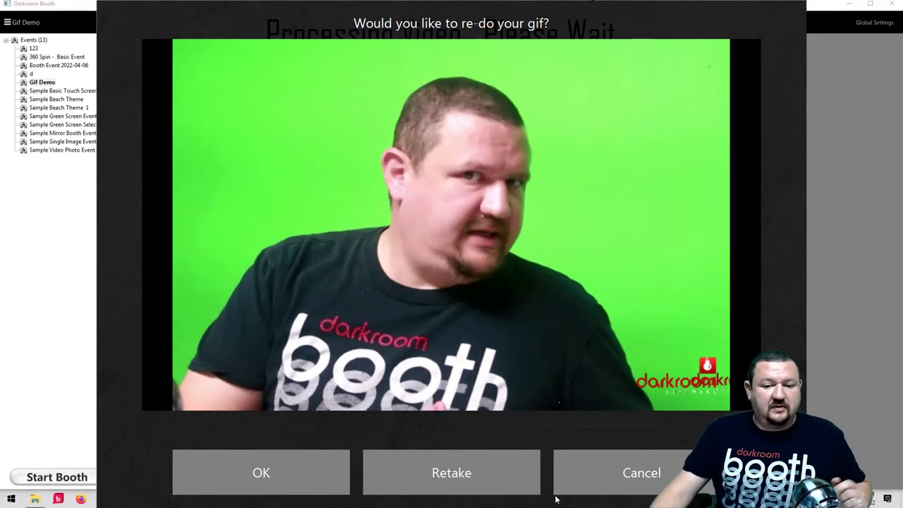
left_click(282, 474)
On the Video page, leave burst sessions without a template, recording 3 seconds at capture rate 7.
left_click(259, 22)
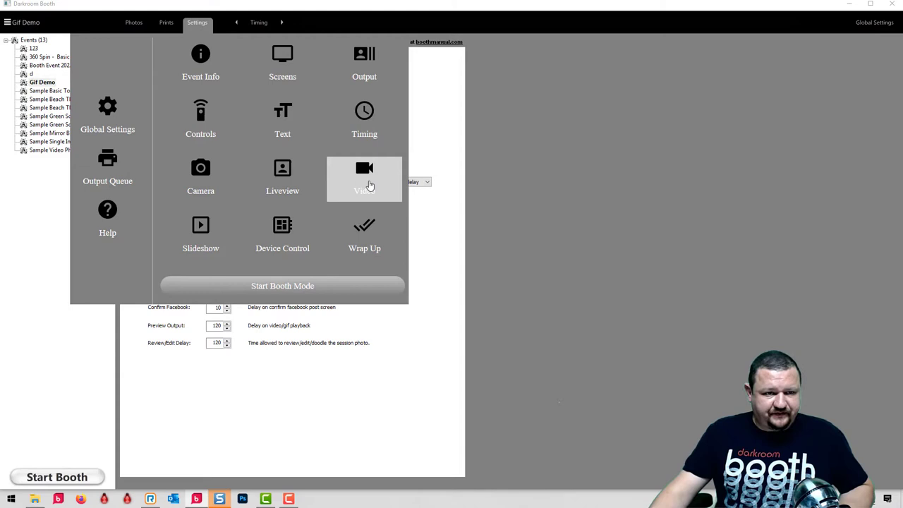
left_click(370, 186)
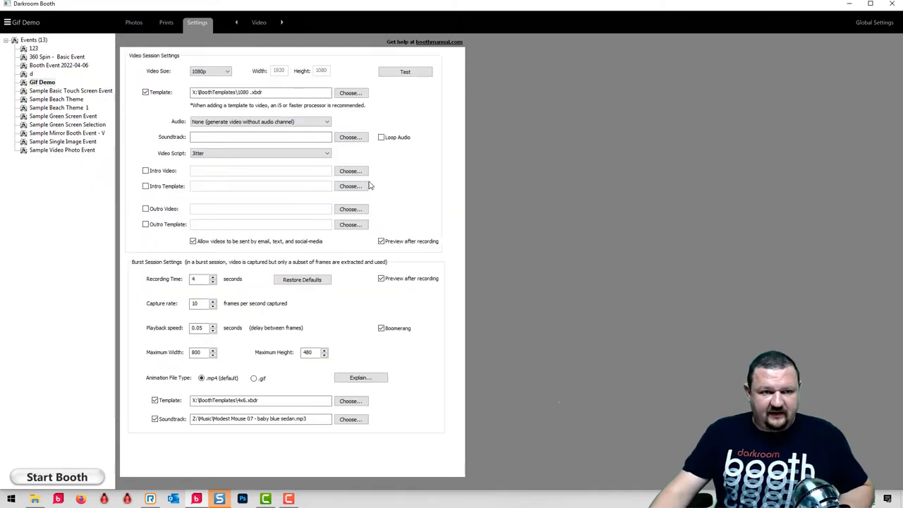
left_click(358, 407)
left_click(478, 400)
type("3")
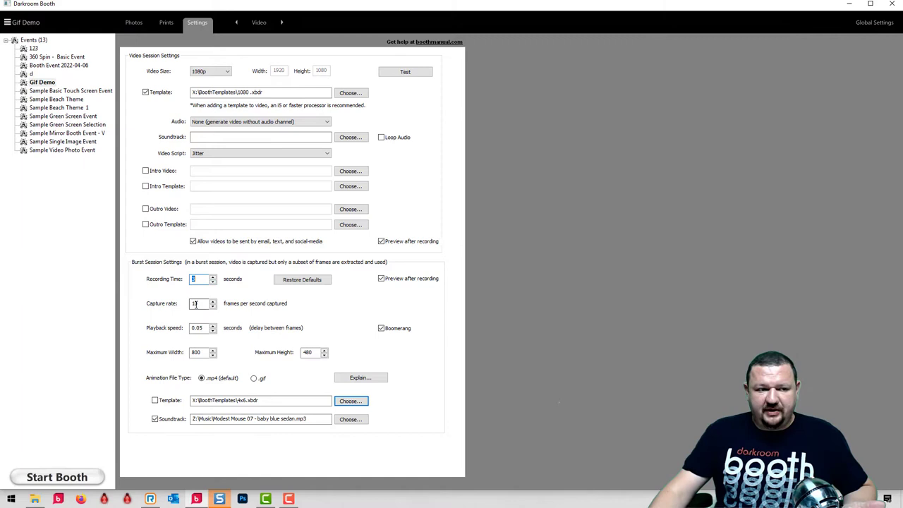
type("7")
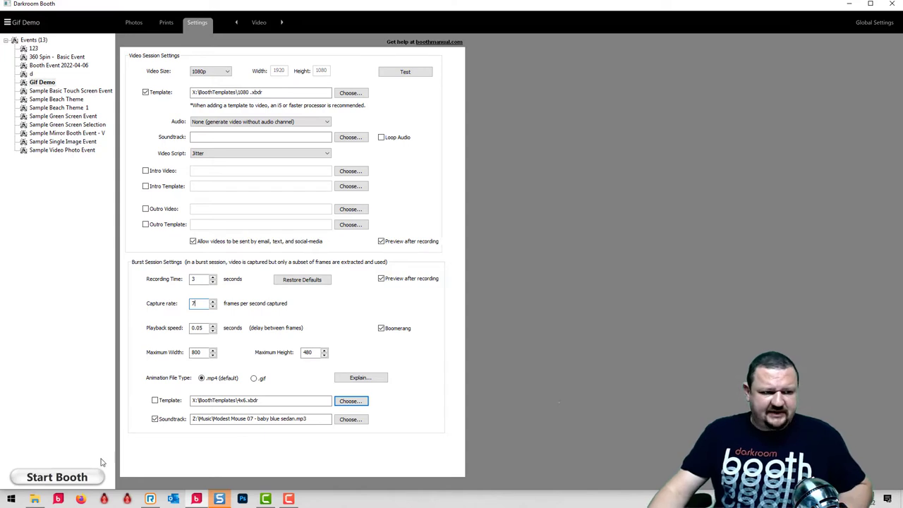
Record a test Burst Gif session in the booth and keep the result.
left_click(57, 478)
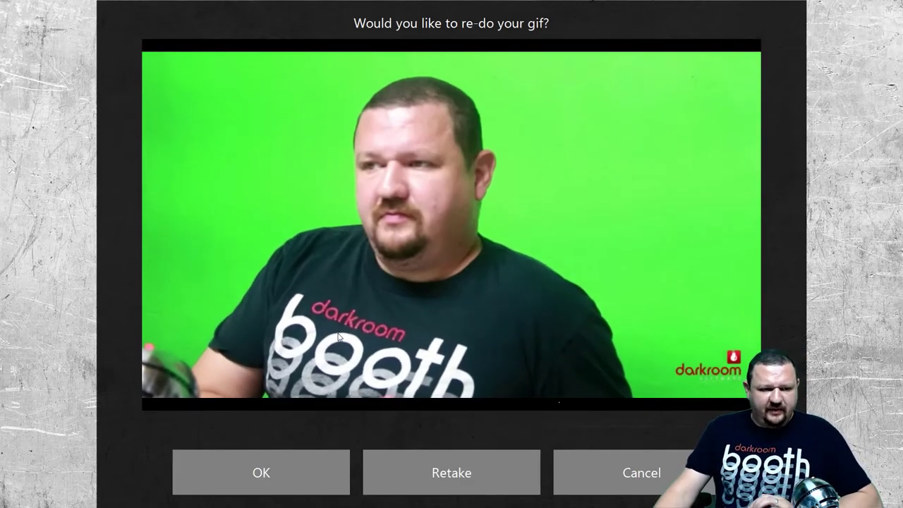
left_click(264, 476)
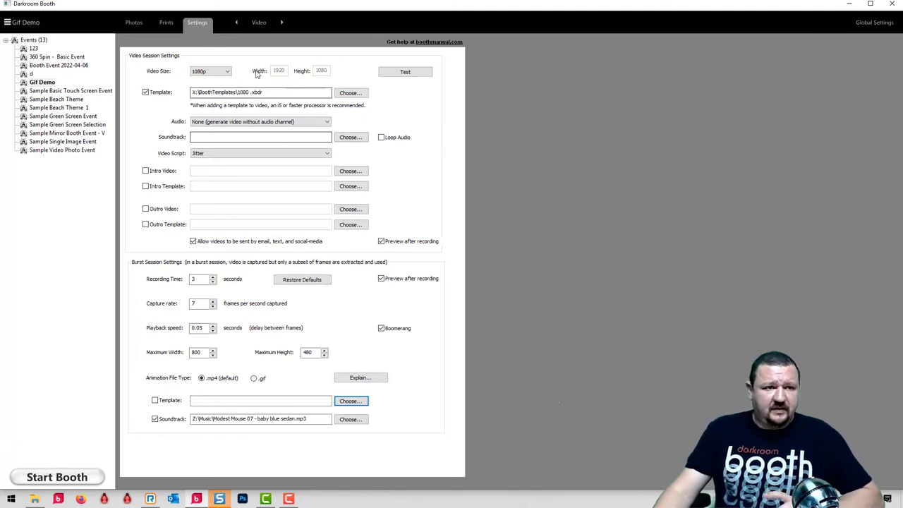
Switch to the Gif Demo event's Timing and delays settings page.
left_click(258, 22)
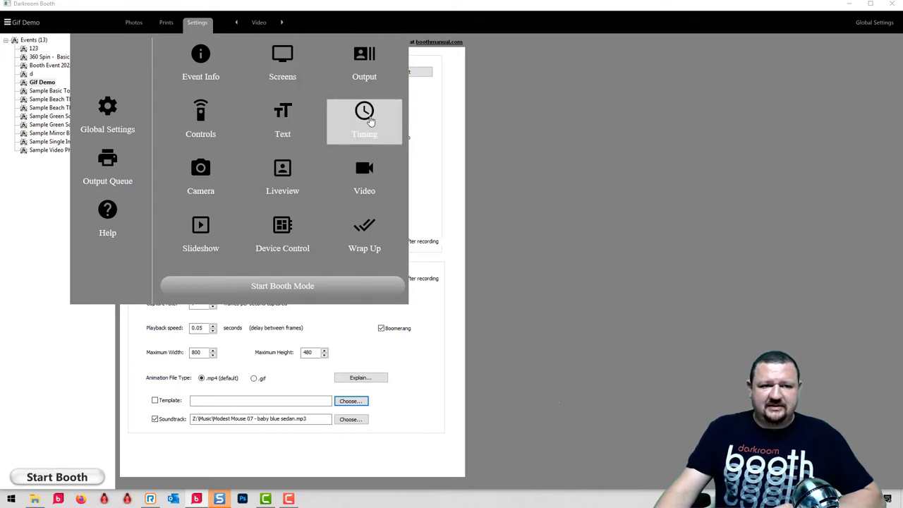
left_click(372, 121)
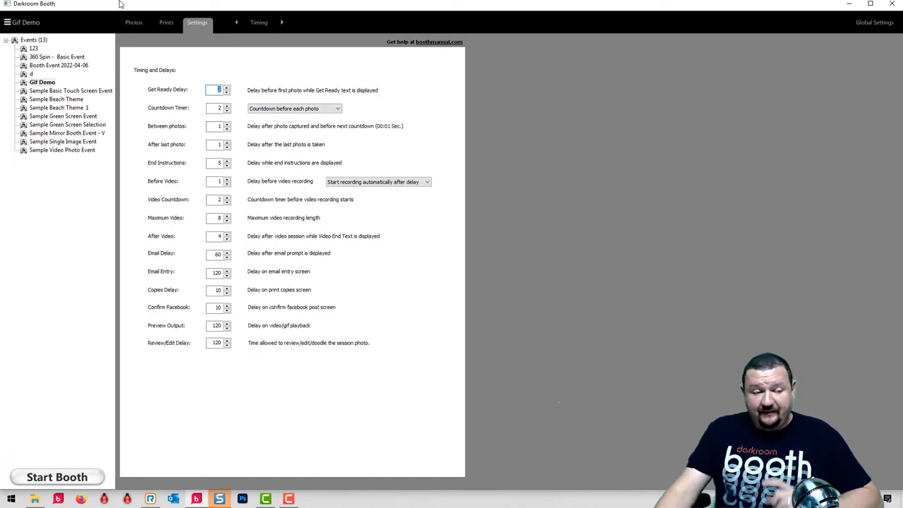
left_click(262, 23)
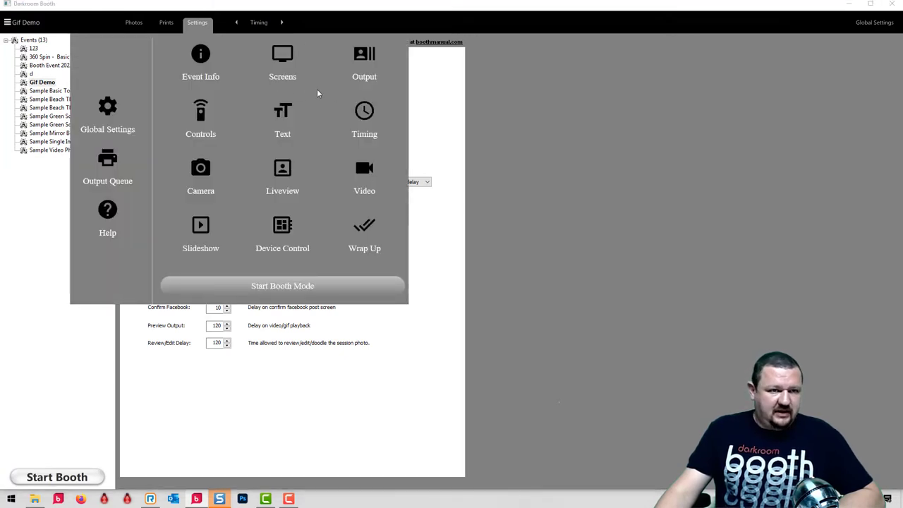
Pass through the Text and Output pages to Screens and open the Screen Template gallery.
left_click(286, 114)
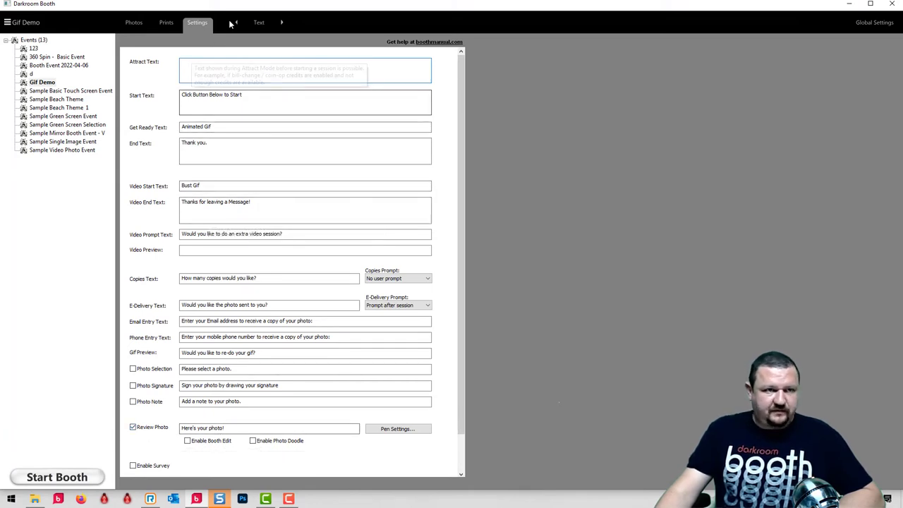
left_click(259, 23)
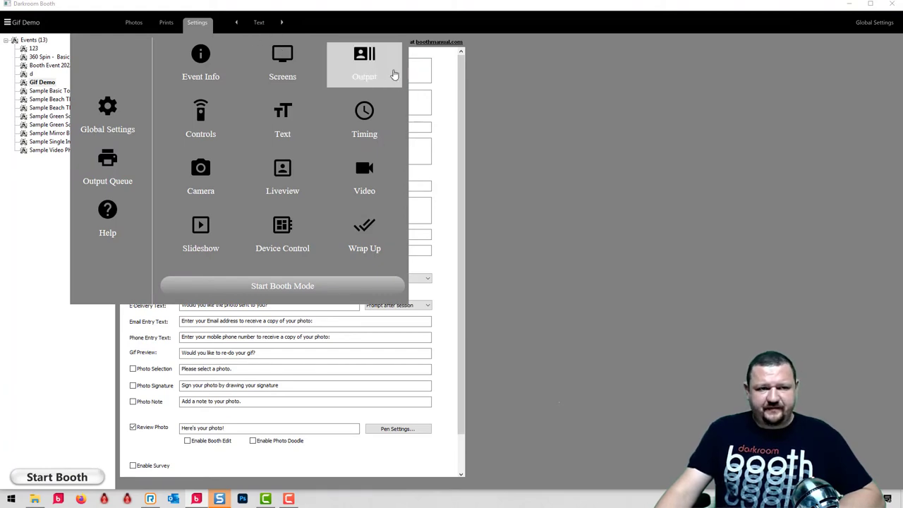
left_click(370, 64)
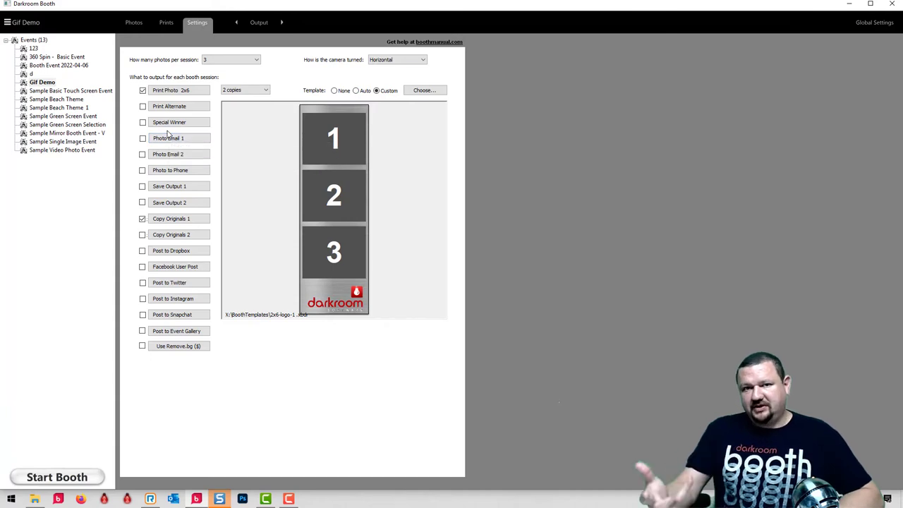
left_click(255, 22)
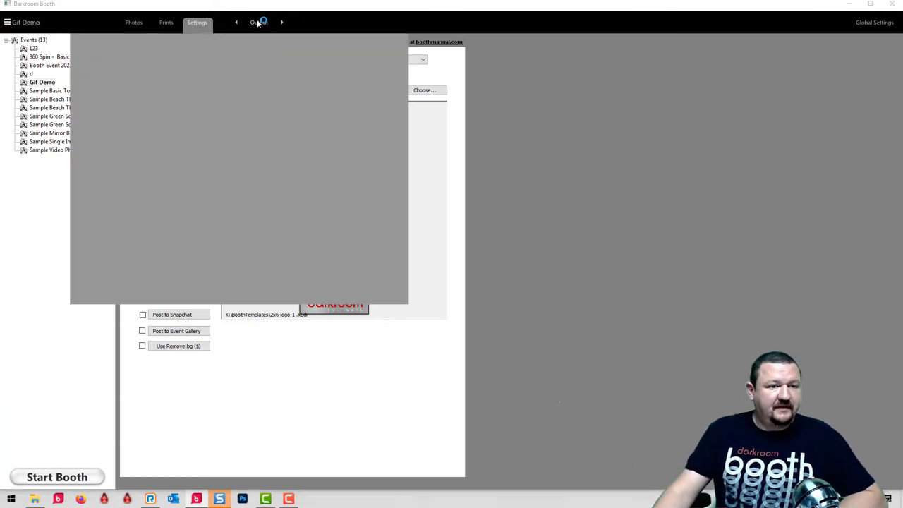
left_click(285, 59)
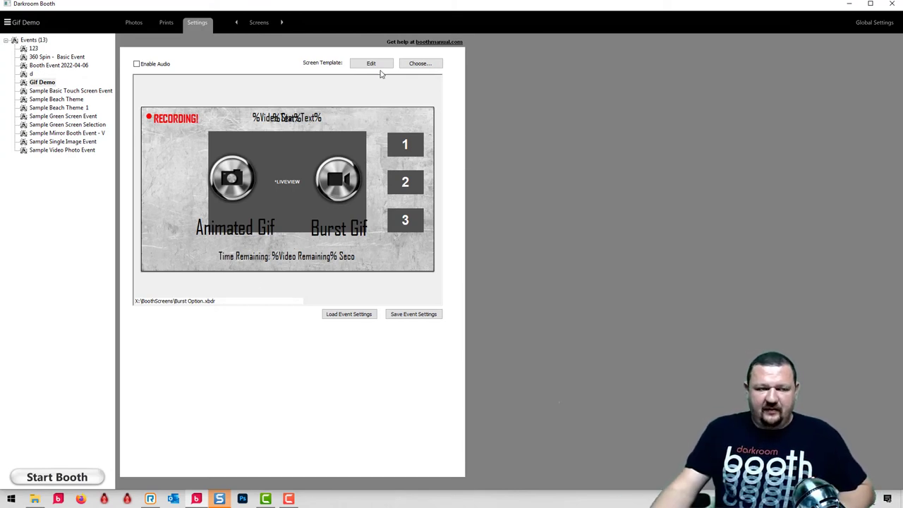
left_click(419, 64)
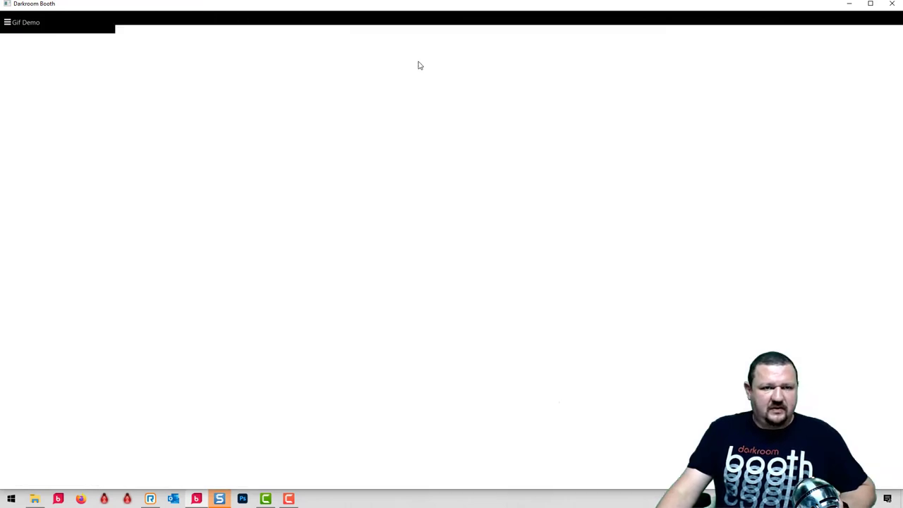
Edit Burst Option, checking the camera and movie-camera graphics' Booth Commands, and save the template.
left_click(528, 375)
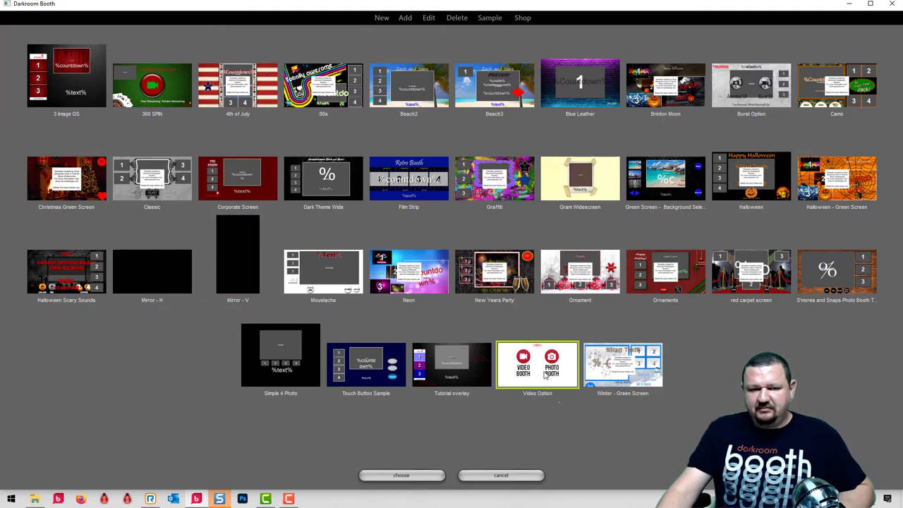
double_click(749, 84)
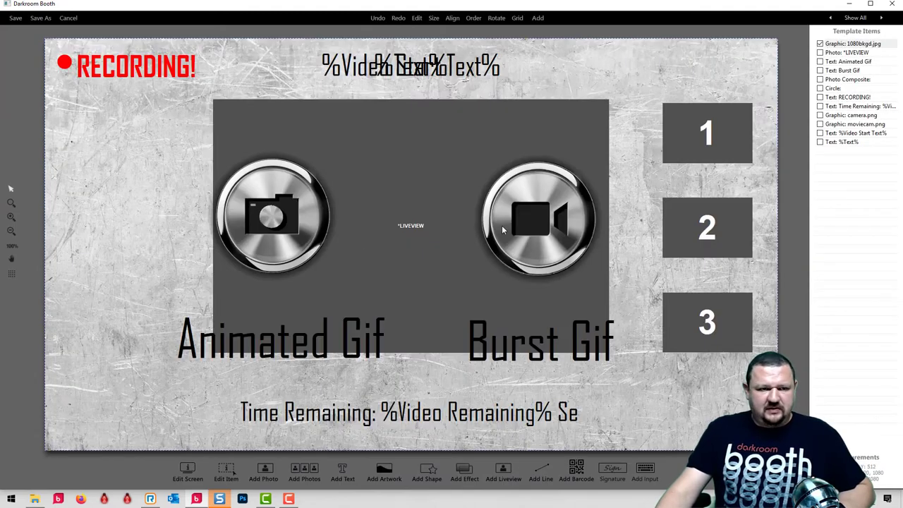
double_click(280, 222)
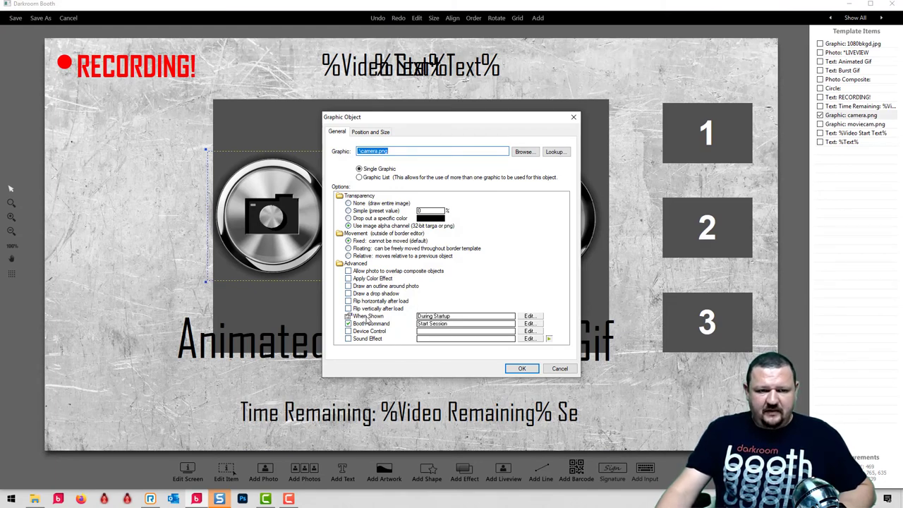
left_click(560, 369)
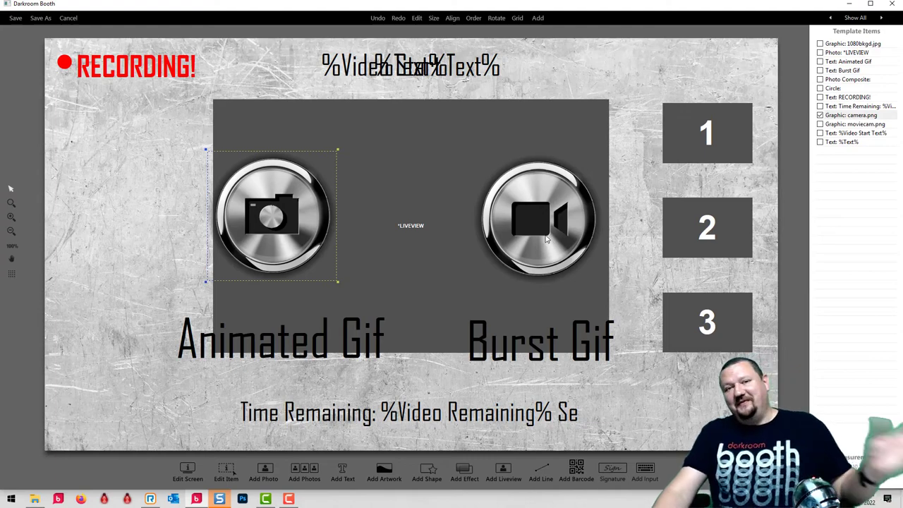
double_click(541, 223)
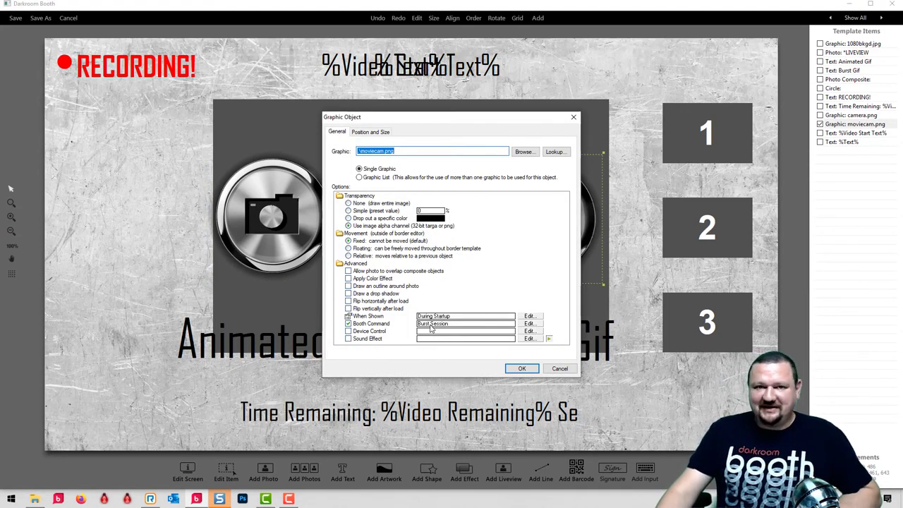
left_click(521, 368)
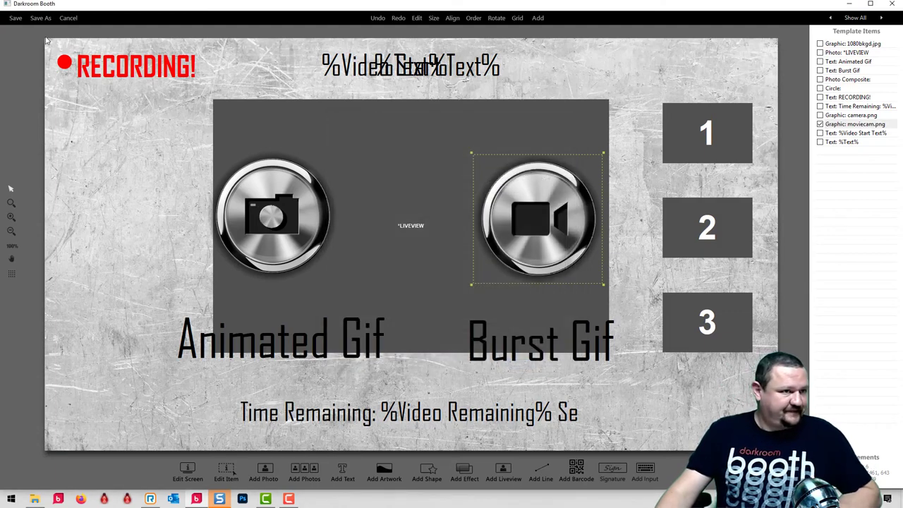
left_click(14, 18)
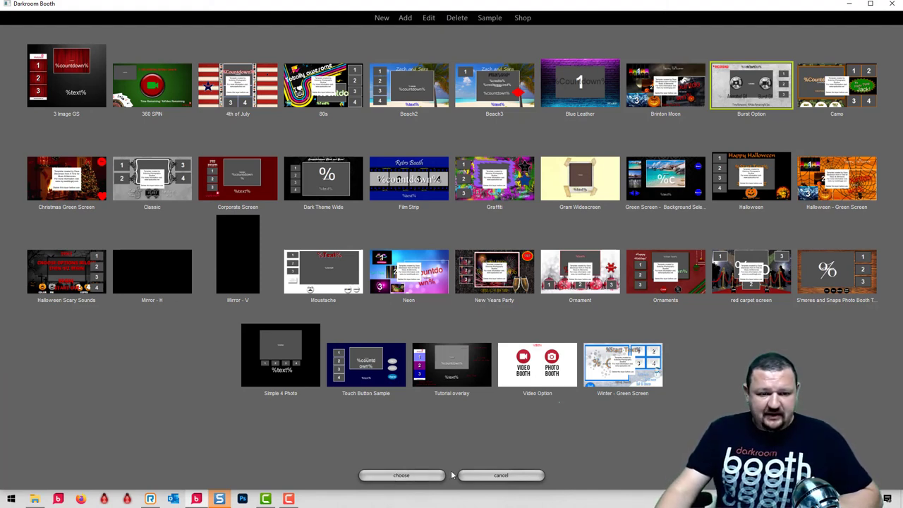
left_click(501, 475)
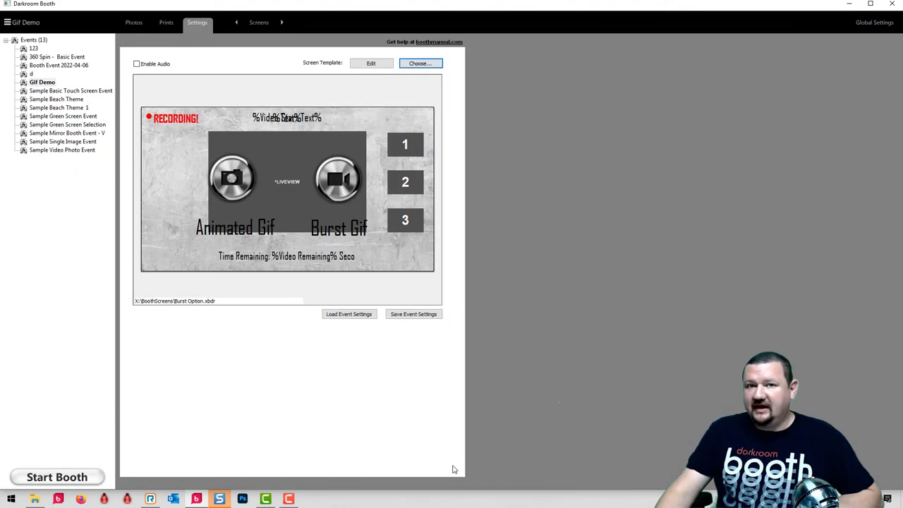